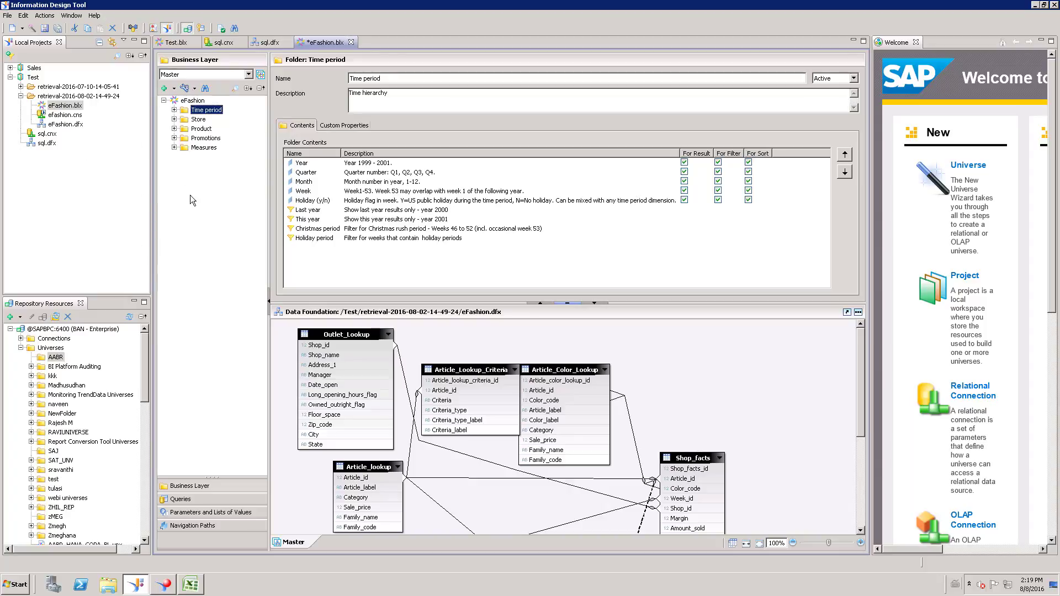
Open the eFashion Business Layer Summary and review its business layer and data foundation object counts.
click(195, 102)
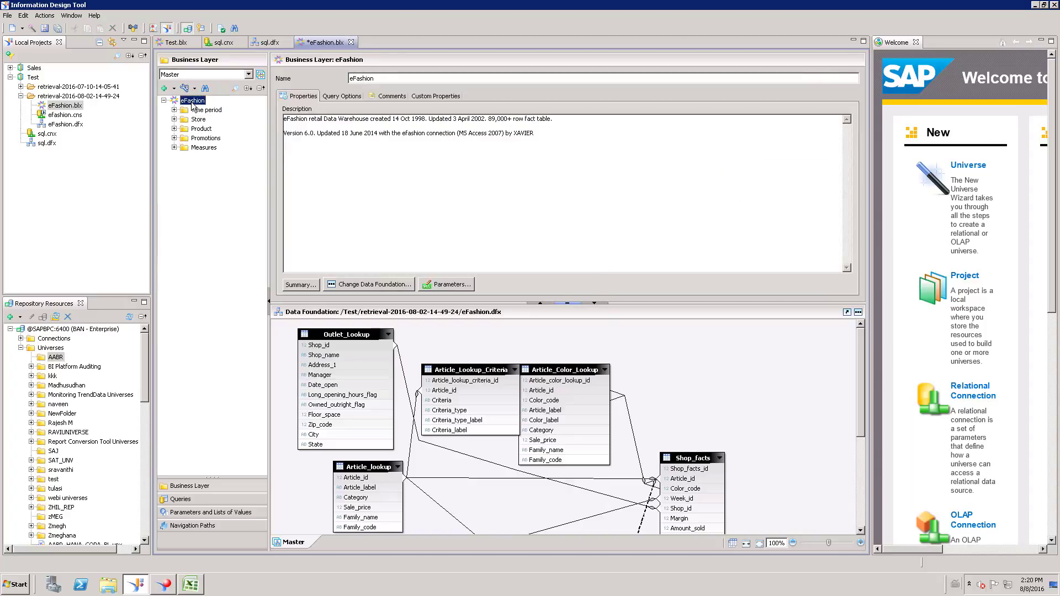
click(311, 287)
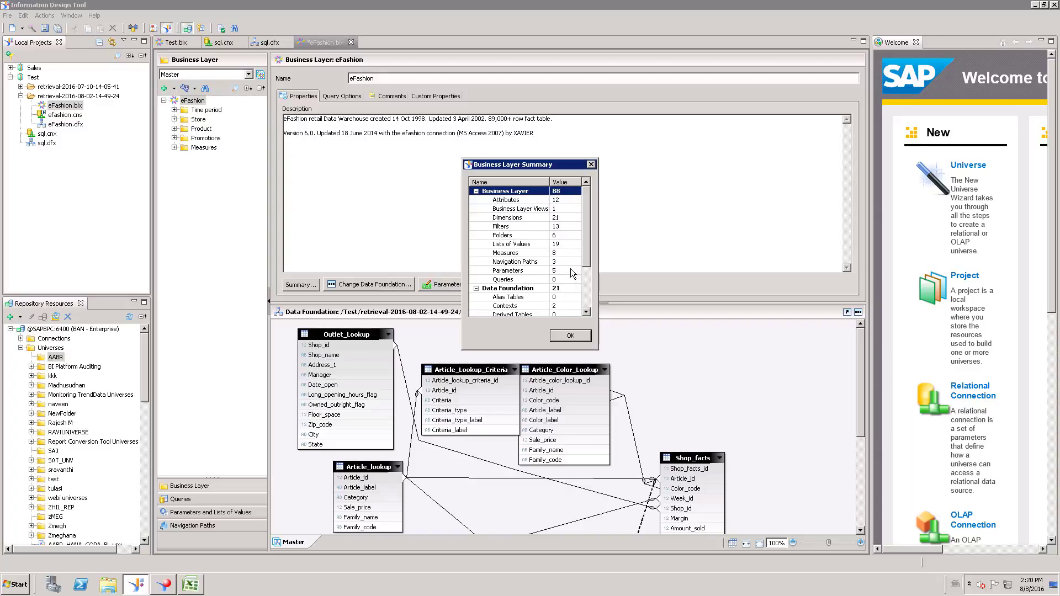
click(477, 192)
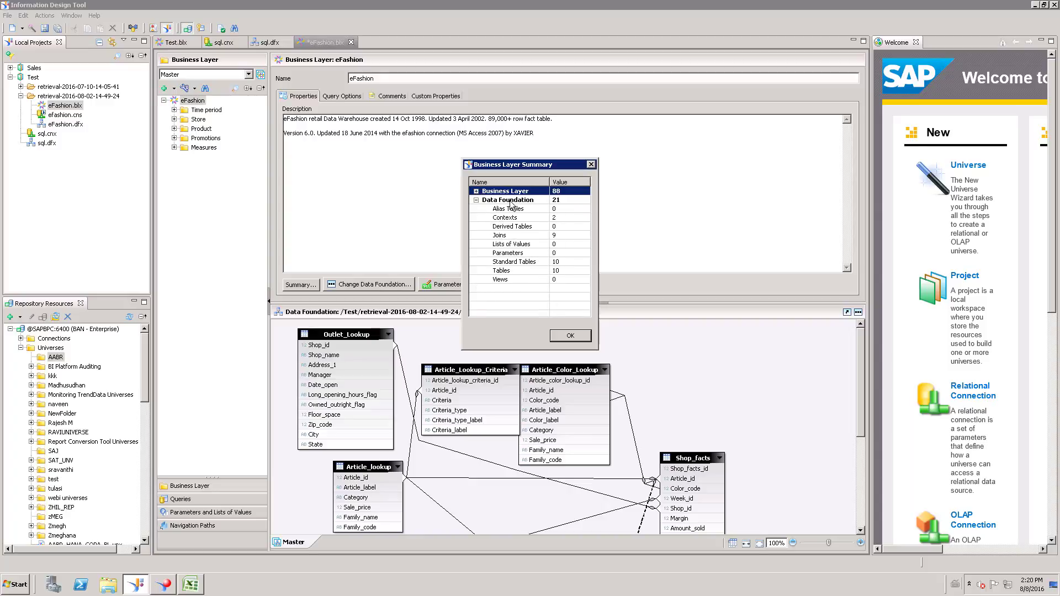
click(476, 191)
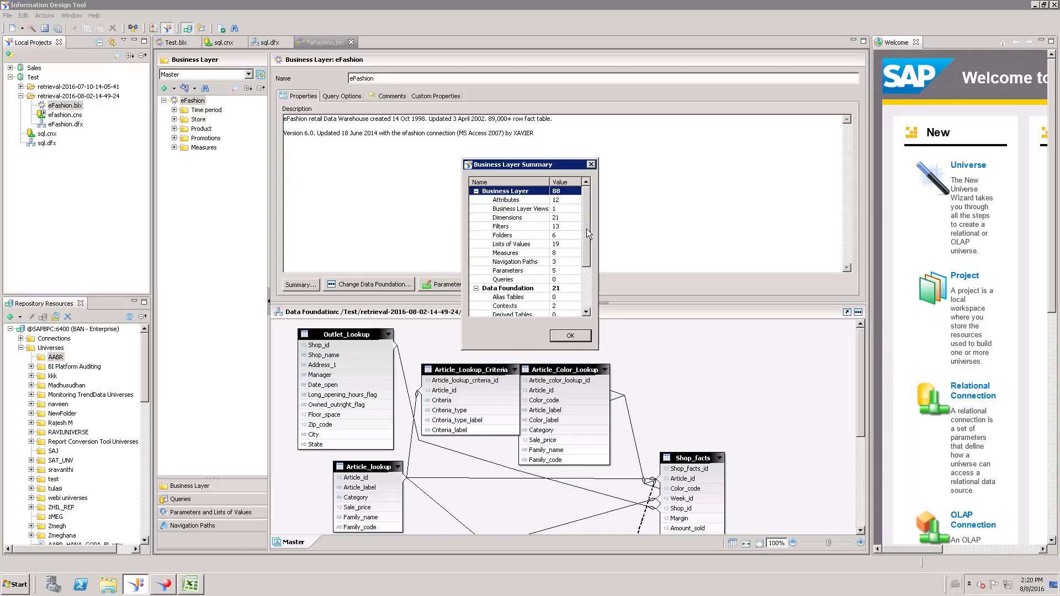
mouse_move(586, 229)
mouse_down()
mouse_move(584, 282)
mouse_move(587, 210)
mouse_up()
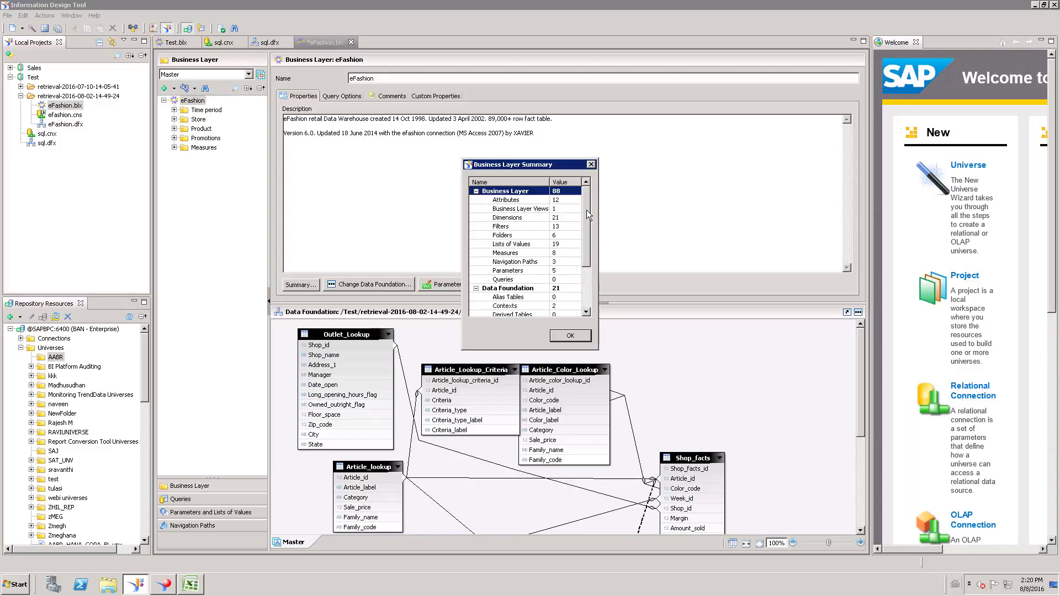
Close the summary, browse data foundations and select sql.dfx, then cancel to keep eFashion.dfx.
click(564, 335)
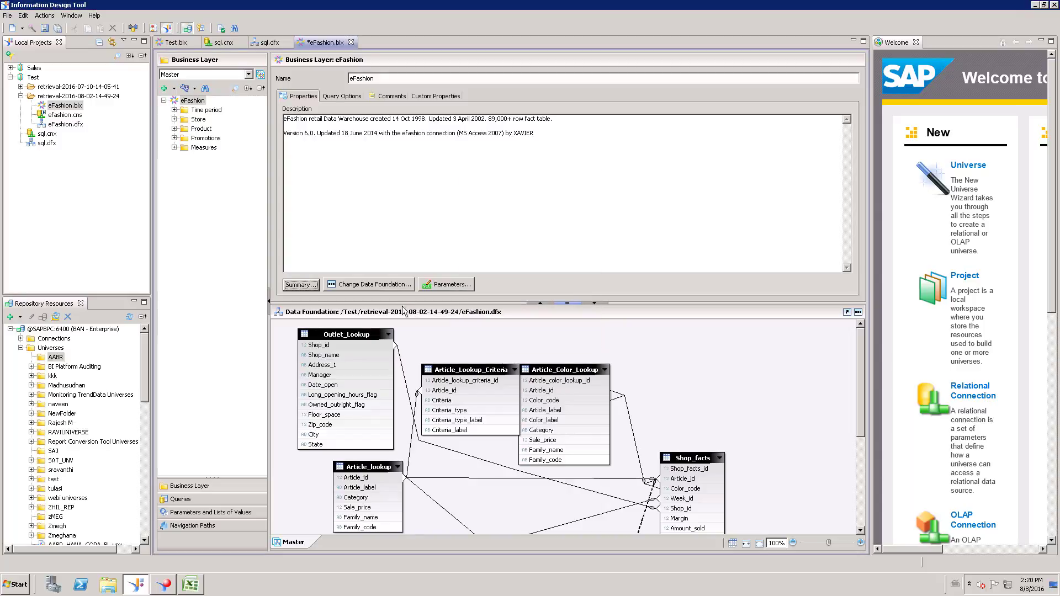
click(373, 287)
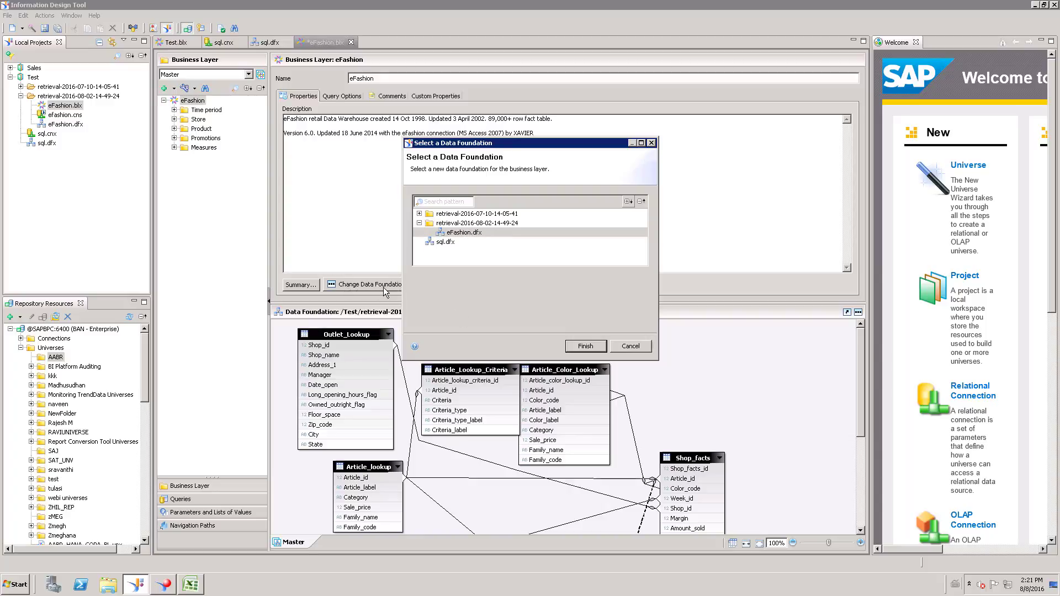
click(446, 244)
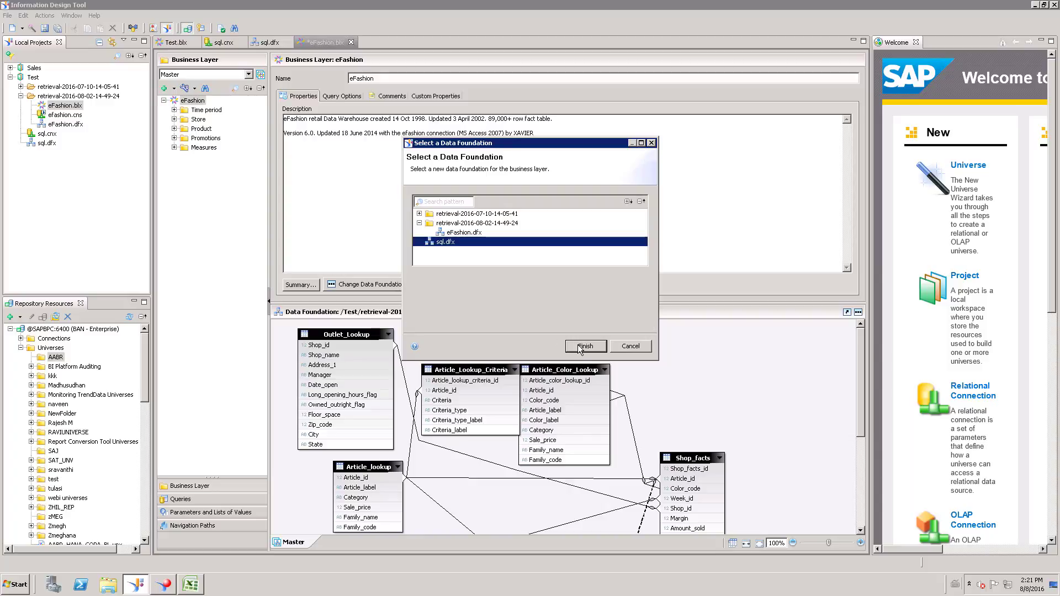
click(626, 346)
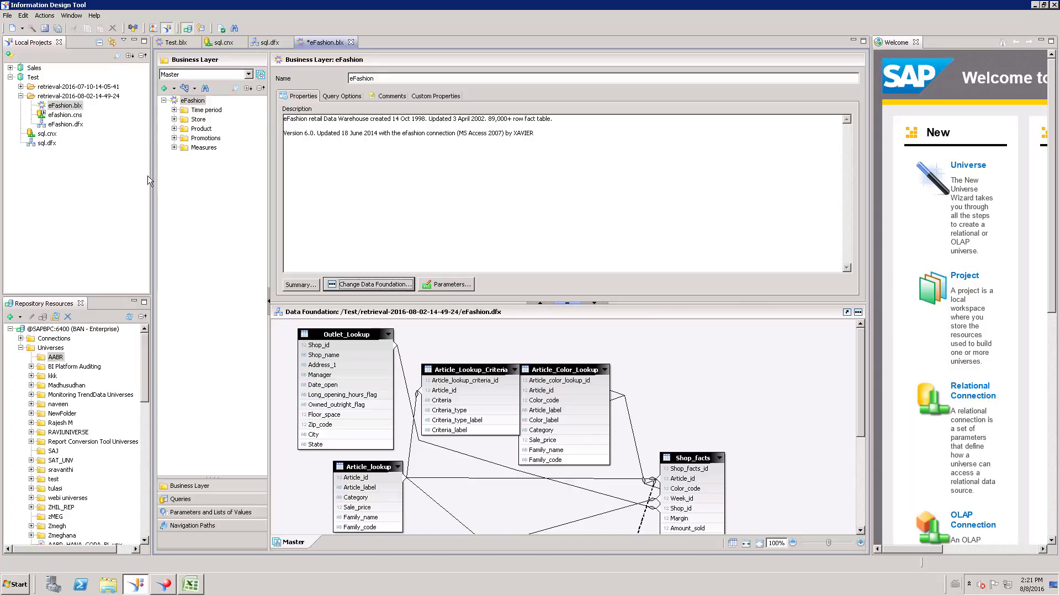
click(437, 285)
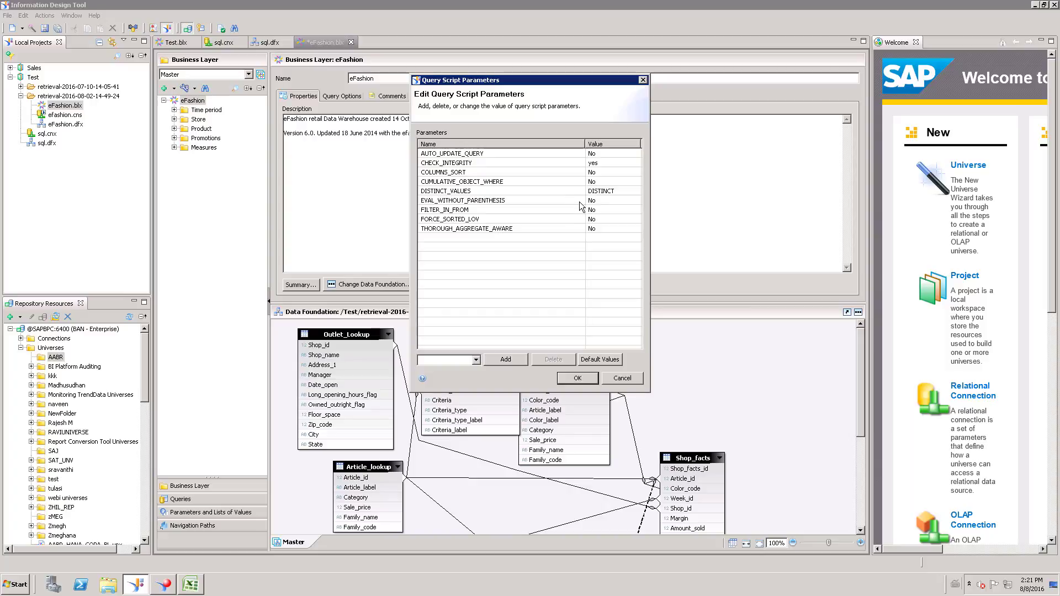
click(635, 154)
click(636, 153)
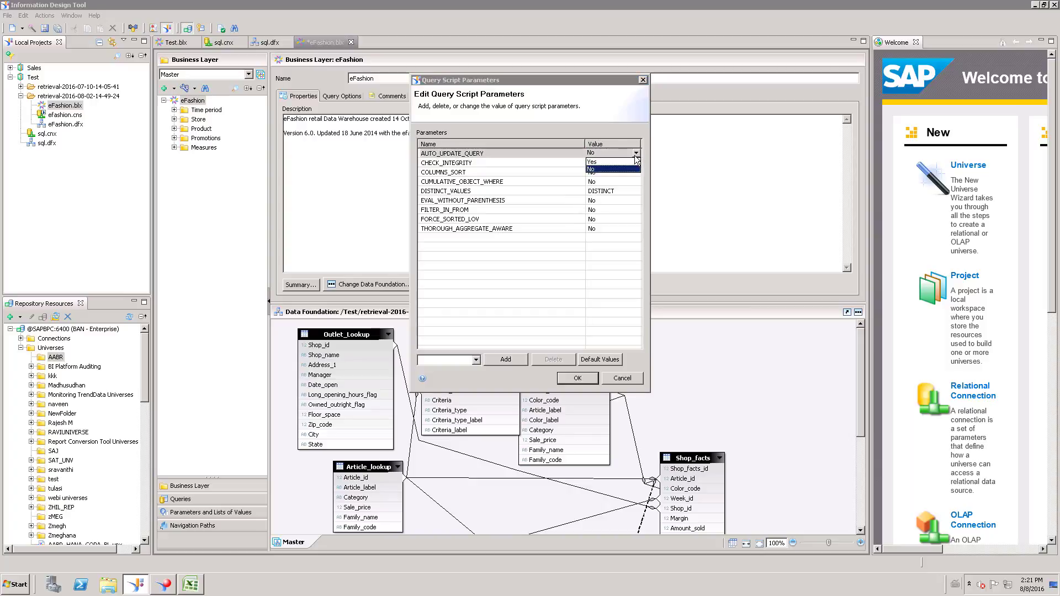
click(617, 123)
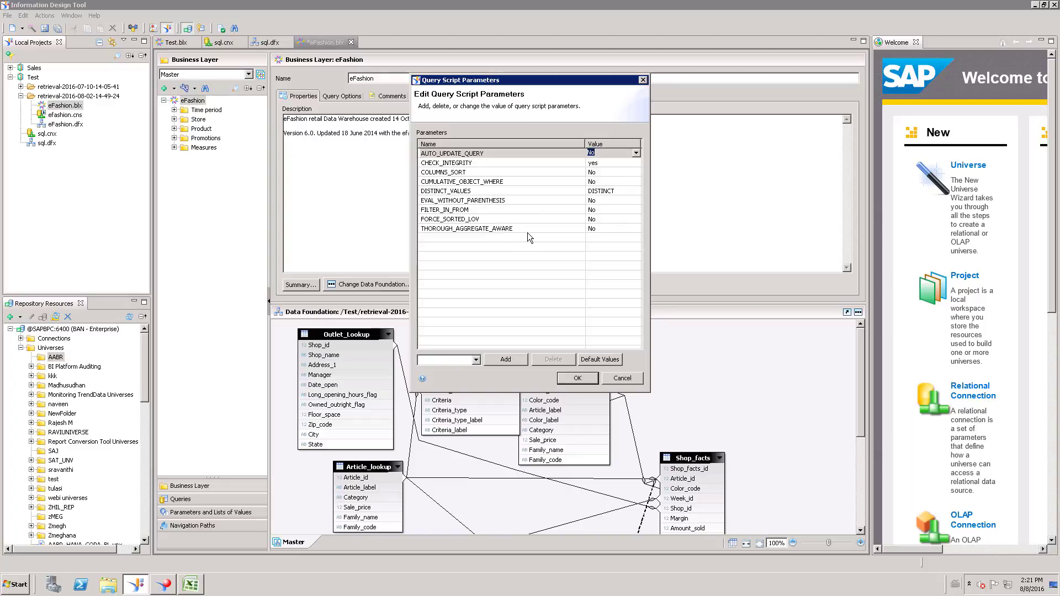
click(549, 228)
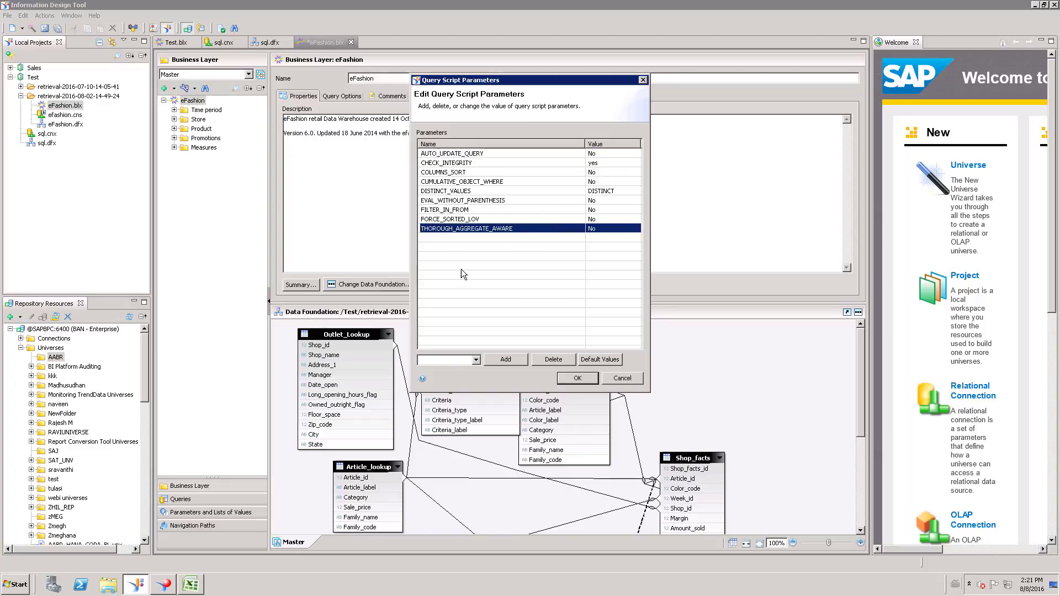
click(451, 190)
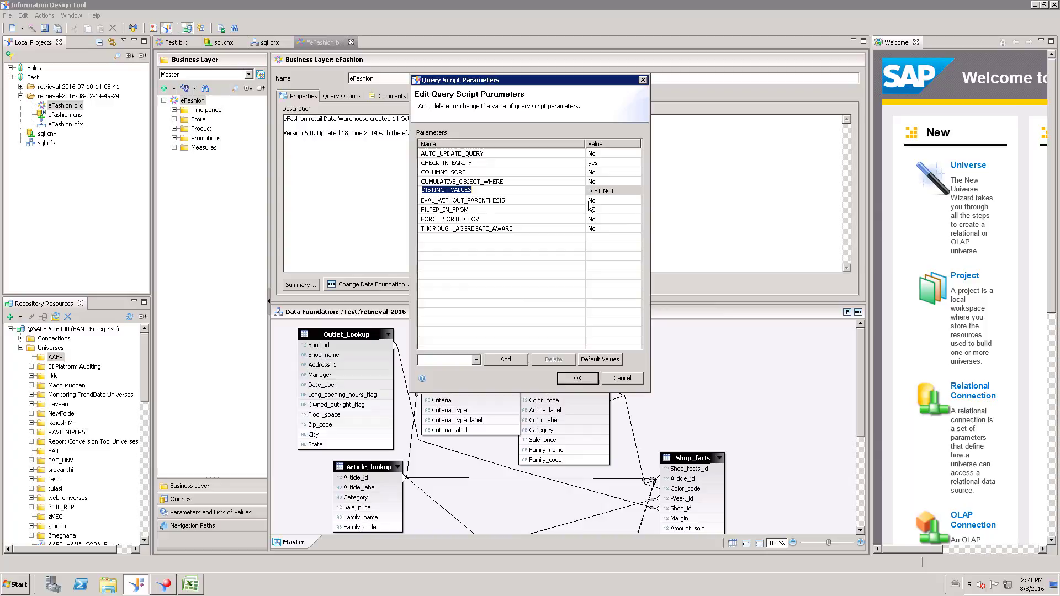
click(611, 202)
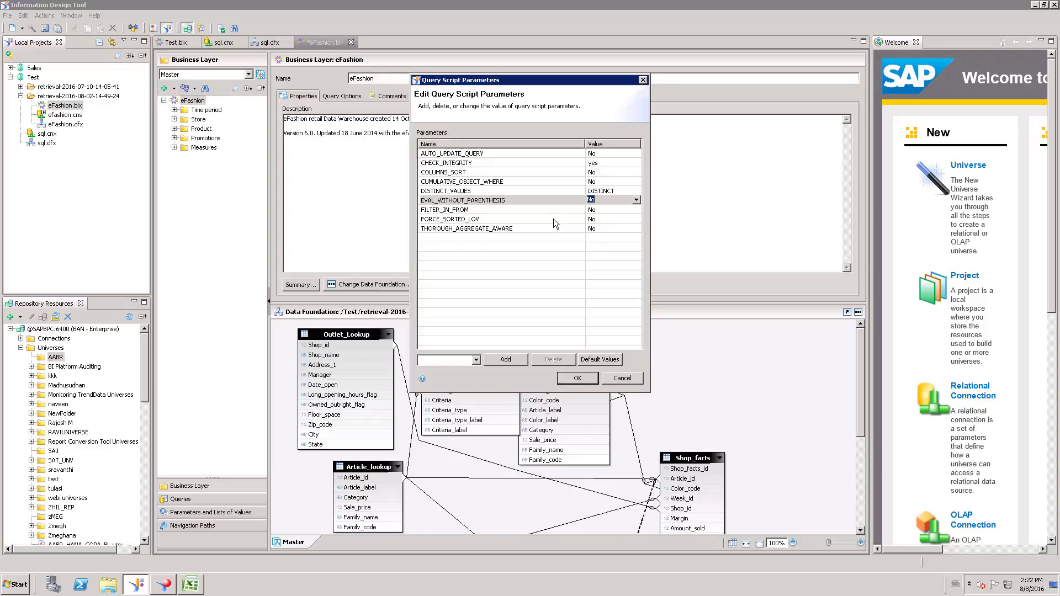
click(614, 190)
drag(613, 190, 584, 190)
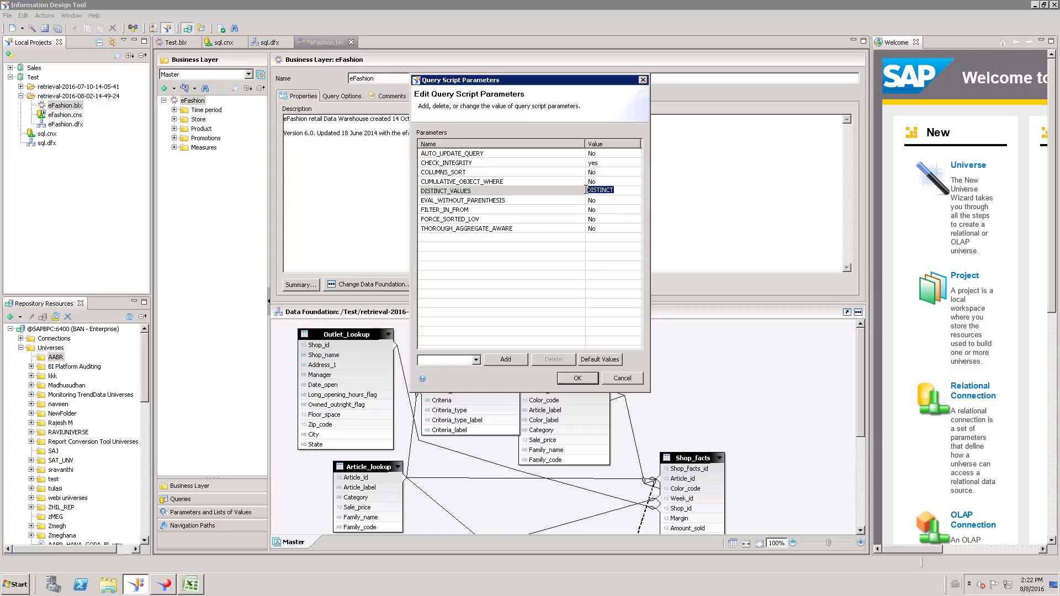
click(488, 227)
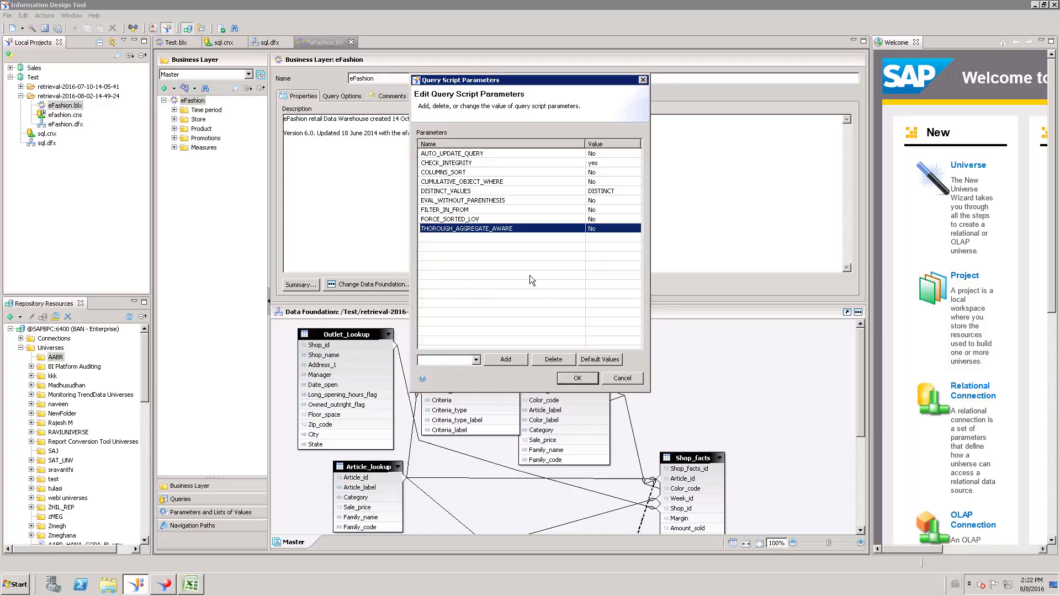
click(511, 360)
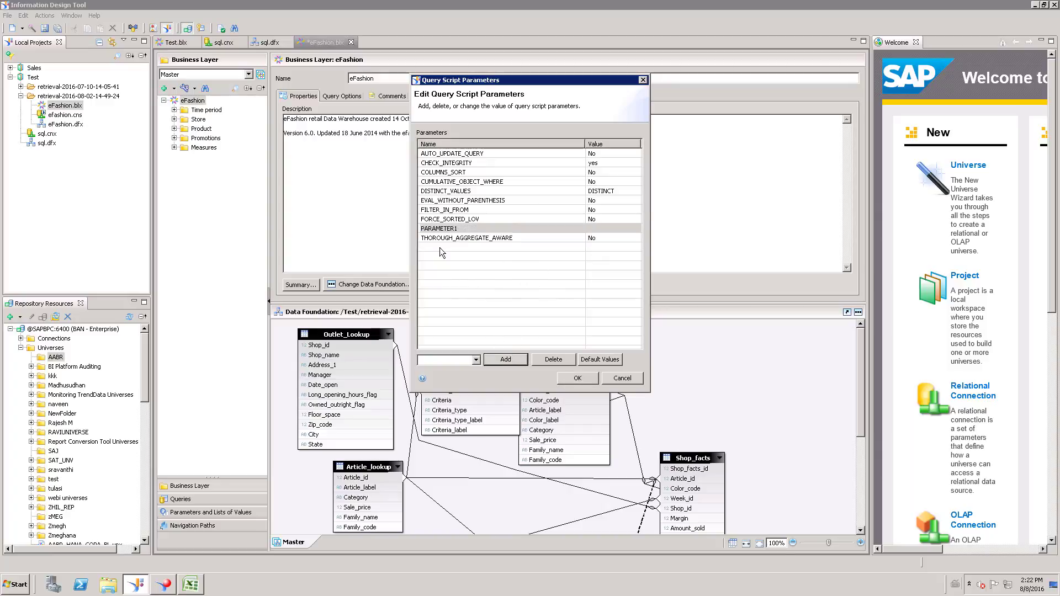
click(605, 228)
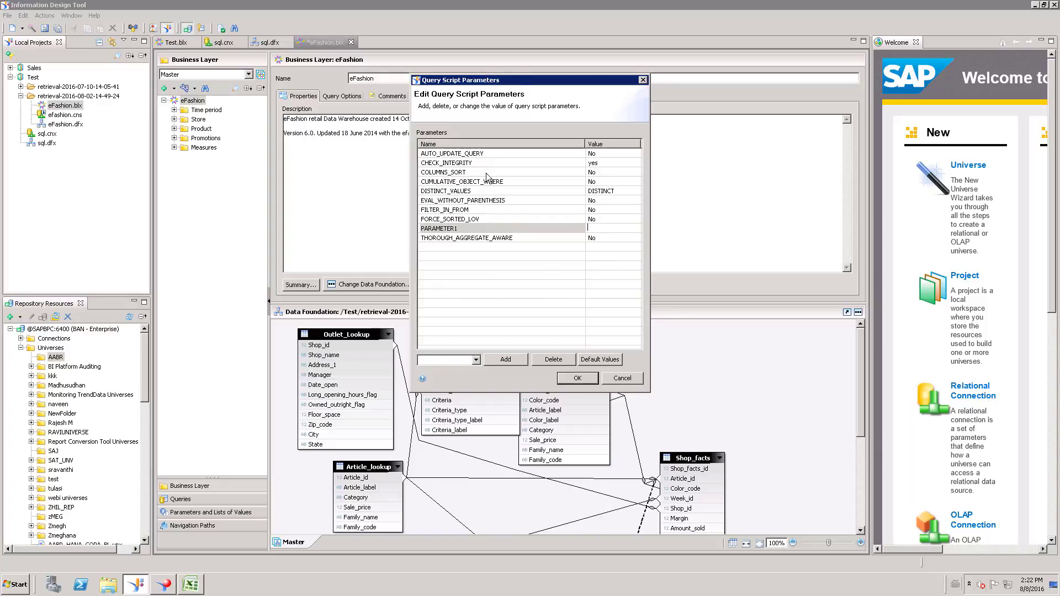
click(620, 379)
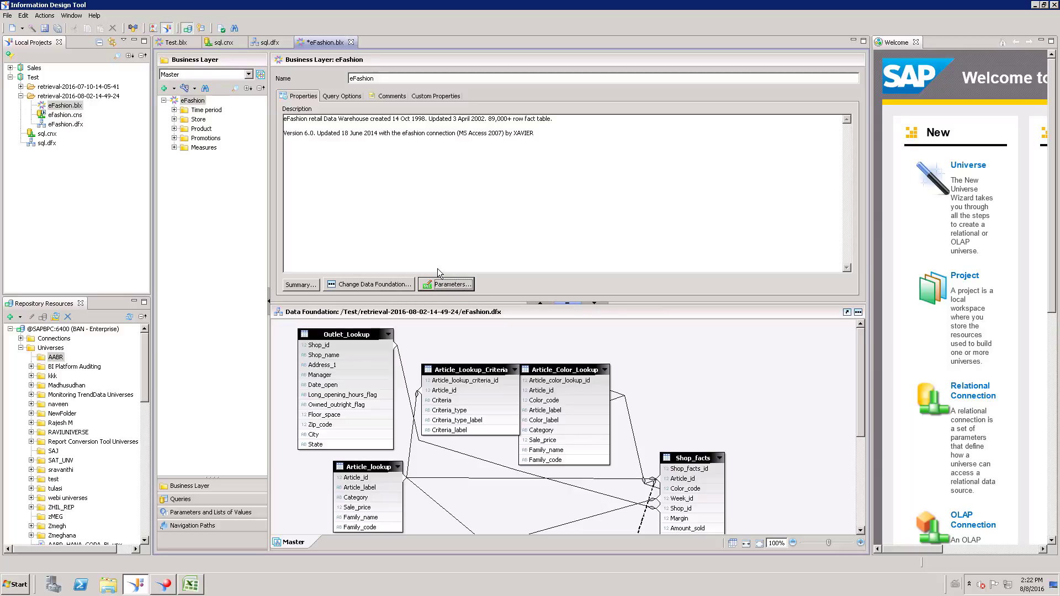
Select the business layer description, then view Query Options showing the 90000-row limit.
click(317, 134)
drag(540, 138, 283, 117)
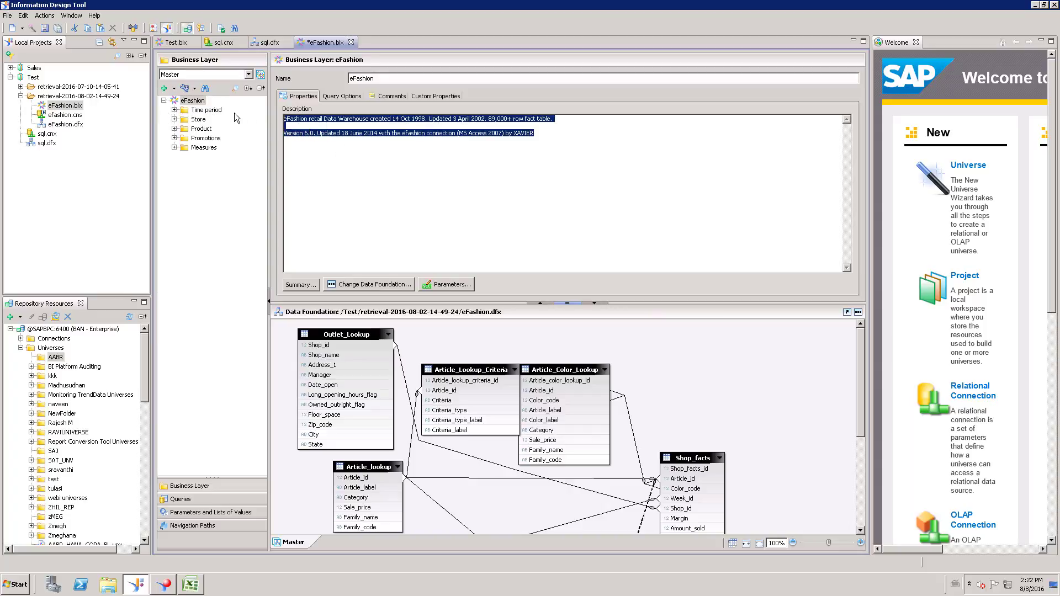
click(342, 97)
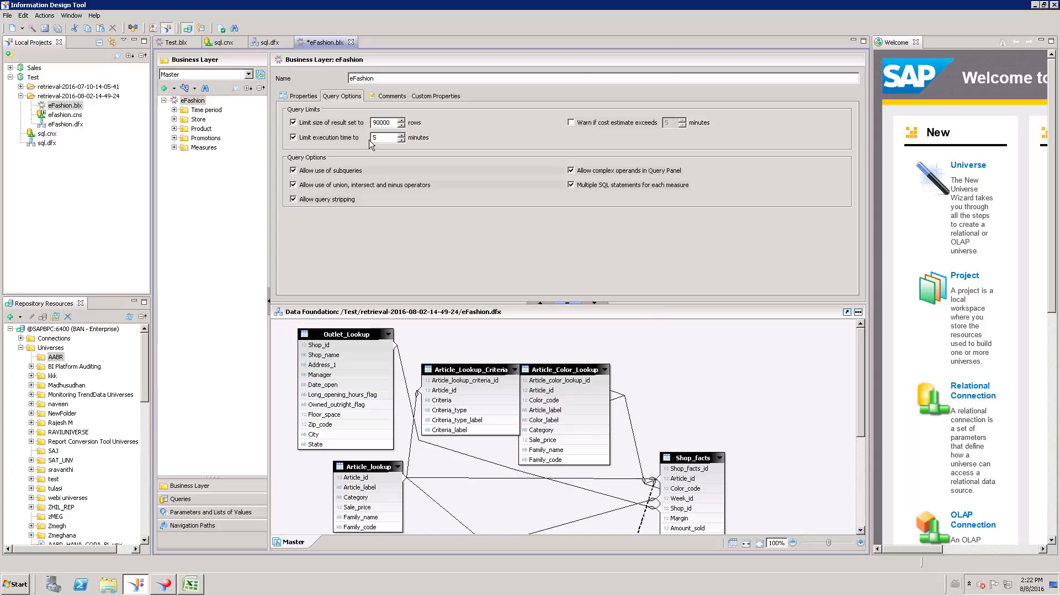
Keep the 90000-row result limit, check the 5-minute execution limit, and toggle query stripping.
drag(374, 122, 390, 120)
click(394, 122)
double_click(394, 123)
click(394, 123)
double_click(367, 120)
double_click(373, 138)
click(294, 198)
Select the comment lines on the Comments tab, then view the empty Custom Properties list.
click(392, 97)
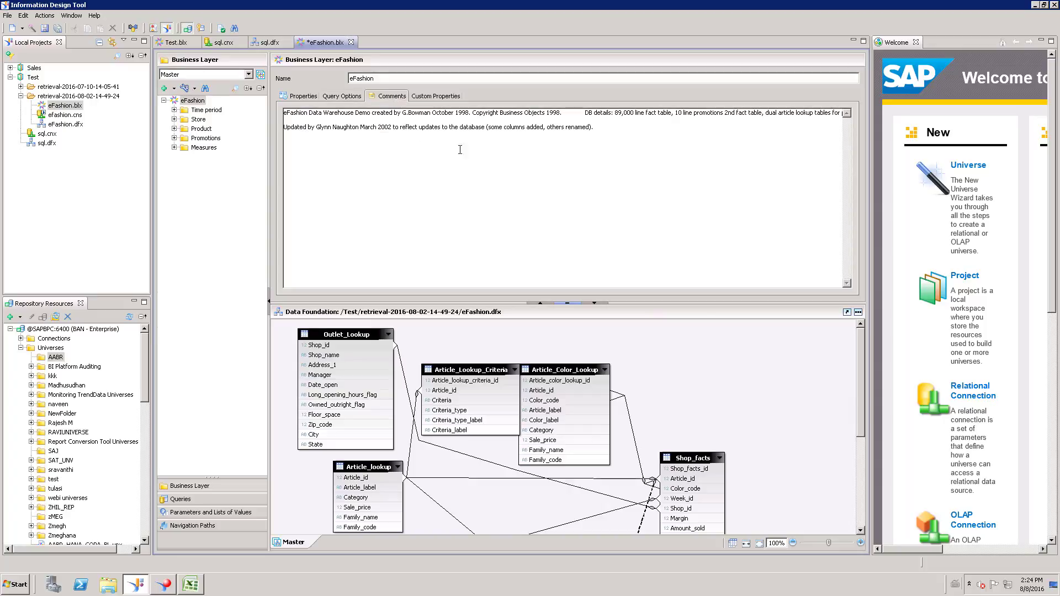
drag(596, 131, 285, 112)
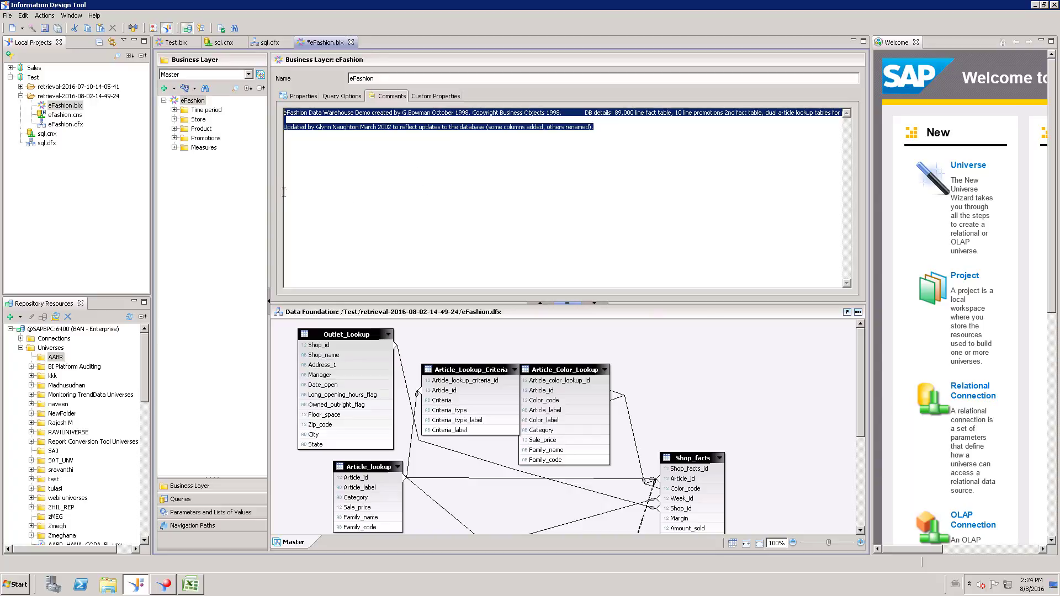
click(629, 144)
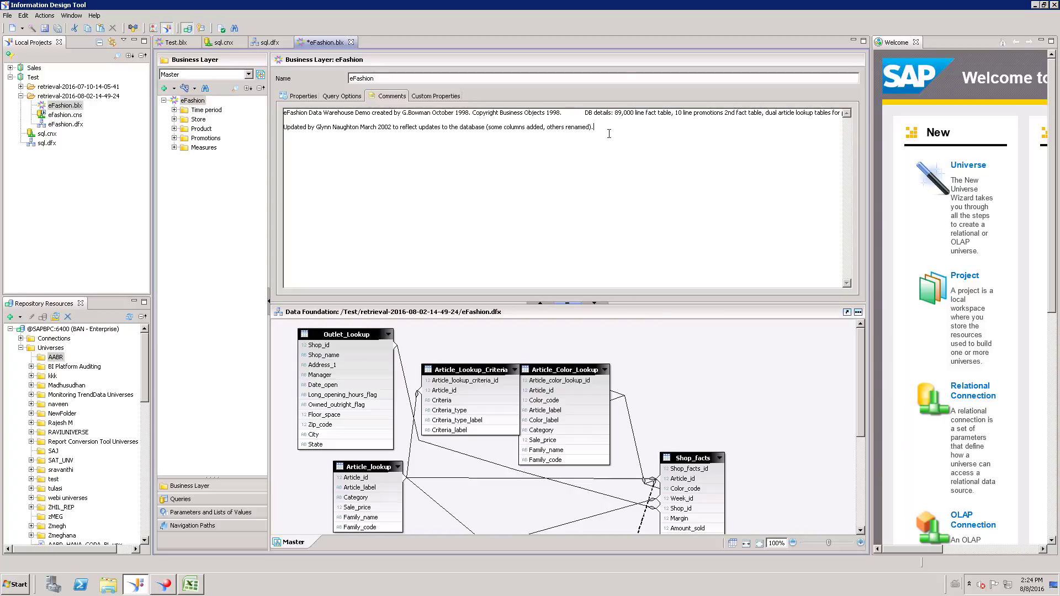
drag(595, 130, 280, 116)
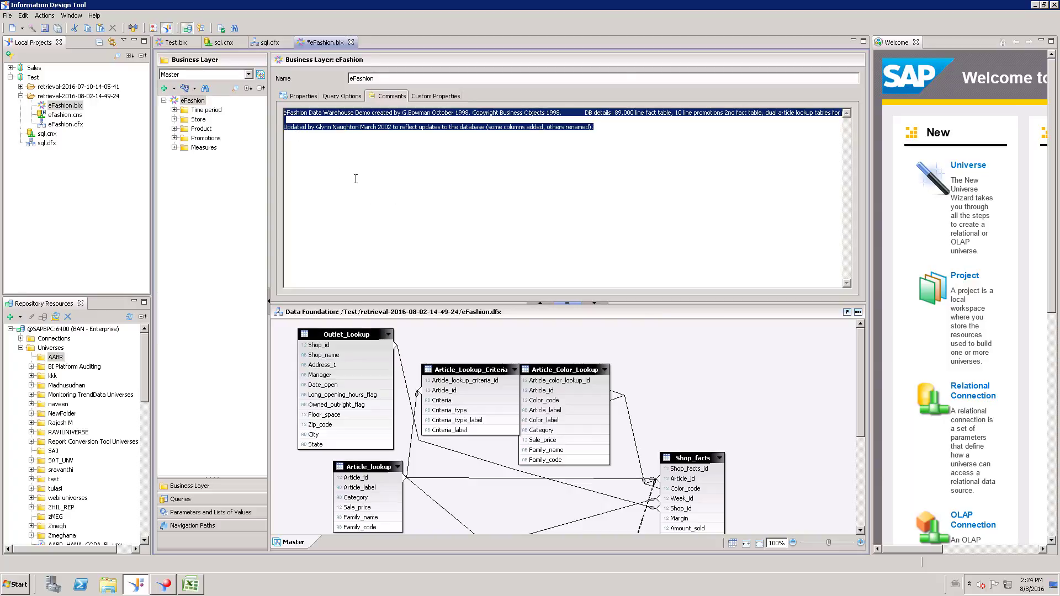
click(443, 98)
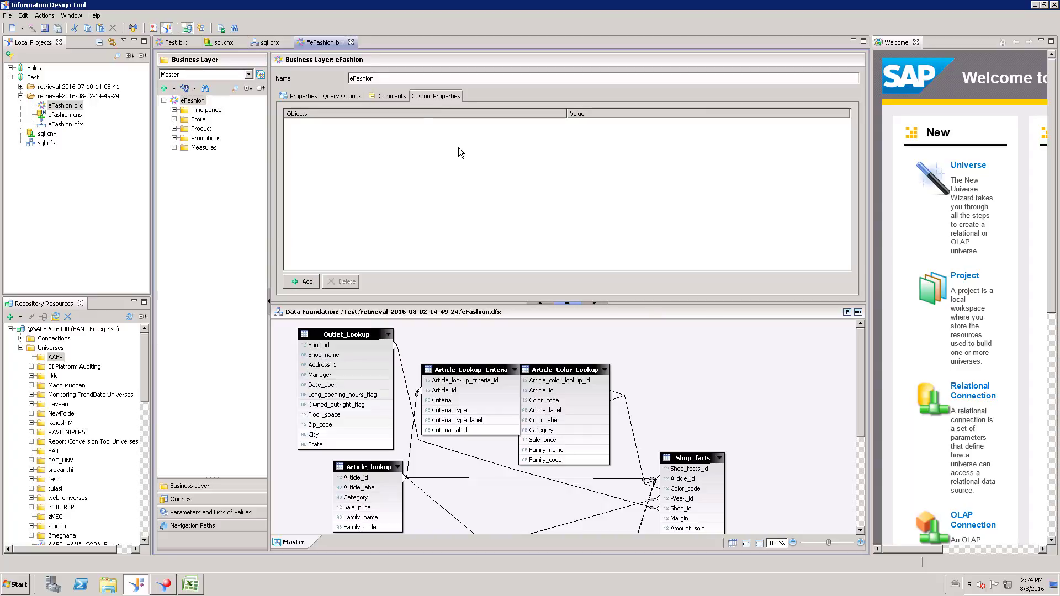
Add a Property0 custom property, delete it, and go back to the business layer's Properties.
click(304, 281)
click(312, 125)
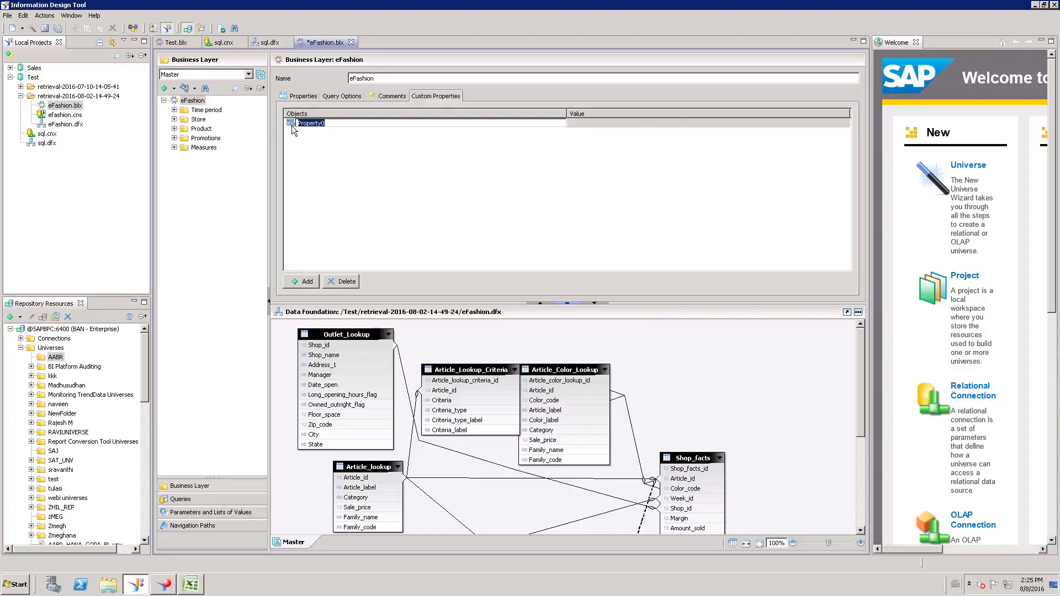
click(341, 281)
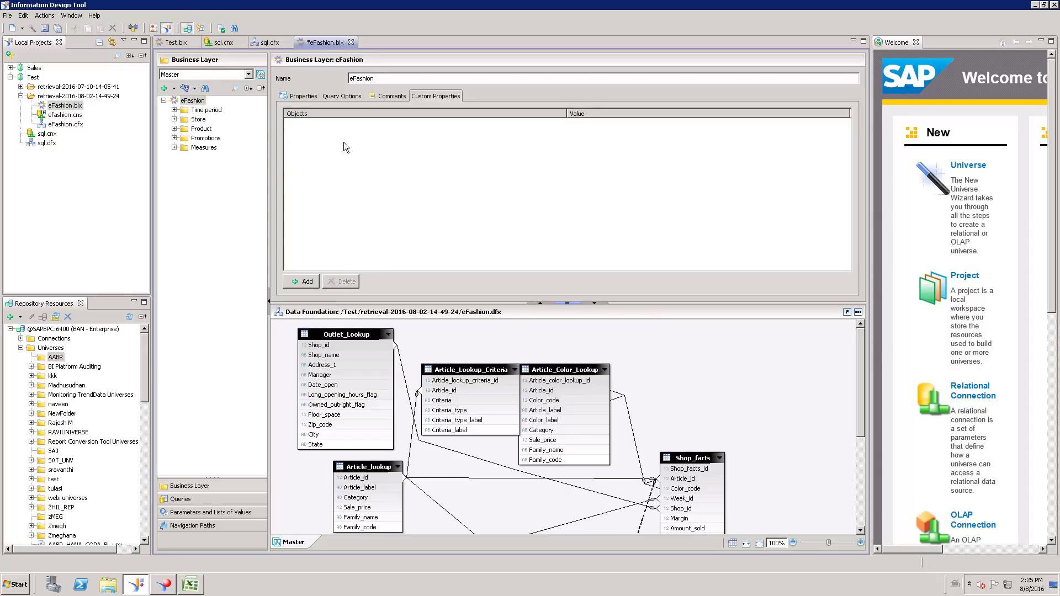
click(303, 99)
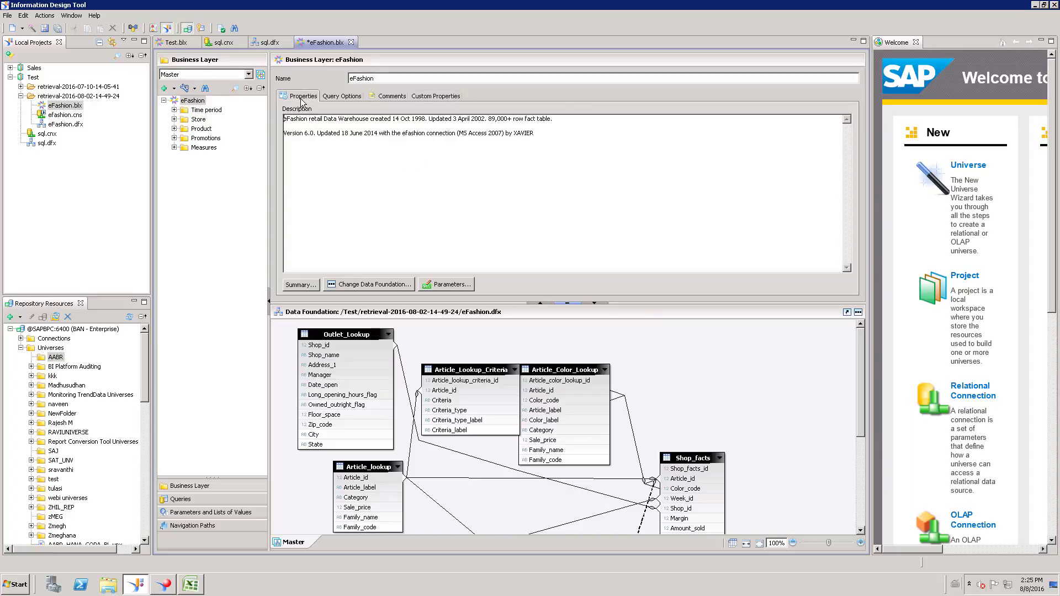